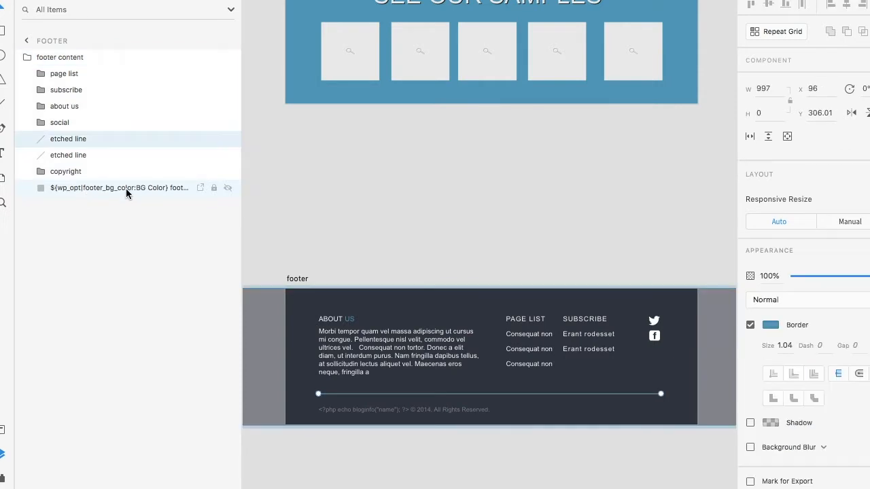
# Step: Examine the footer background layer and the WordPress option tag in its name
pyautogui.doubleClick(126, 188)
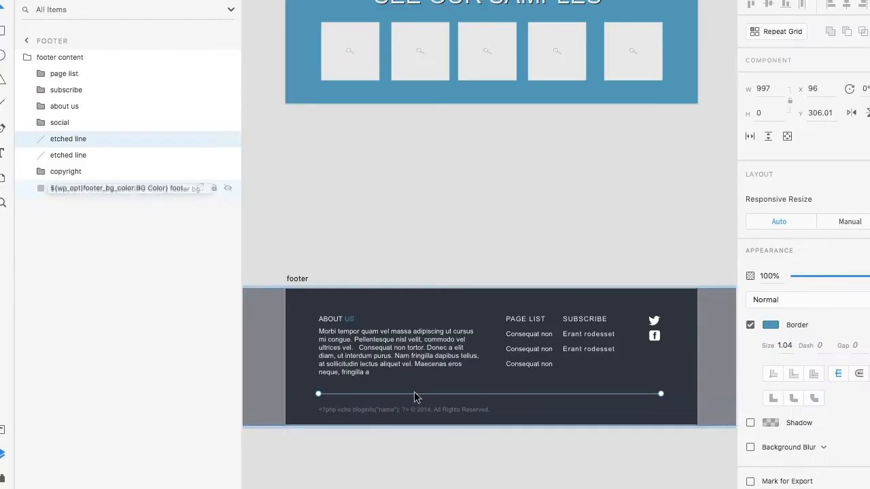
pyautogui.scroll(-5, 413, 393)
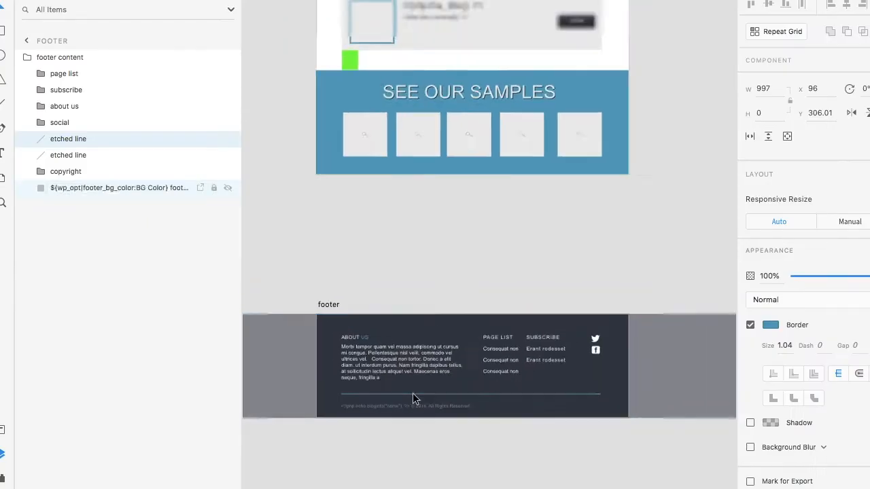
pyautogui.scroll(-3, 412, 393)
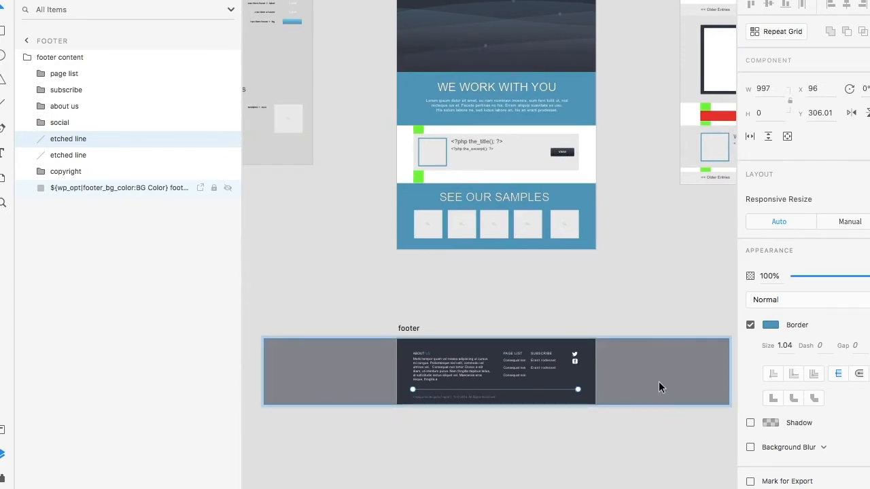
pyautogui.scroll(5, 445, 369)
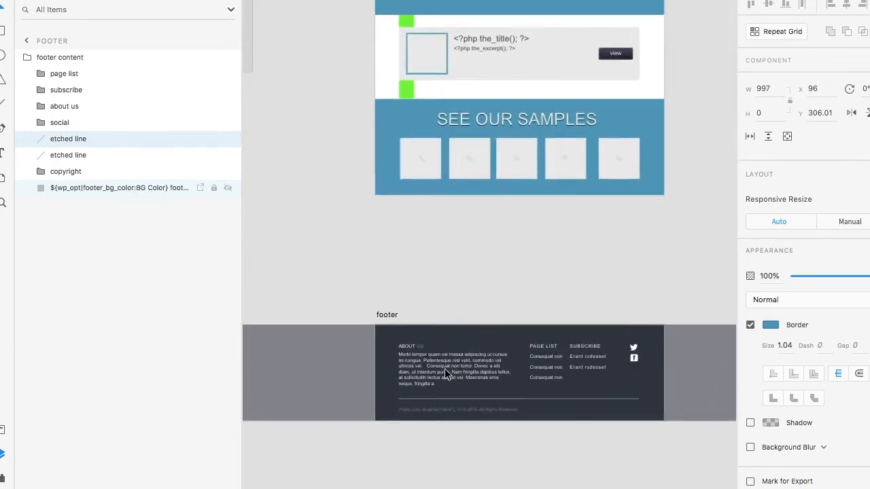
pyautogui.scroll(3, 444, 368)
pyautogui.scroll(-2, 444, 368)
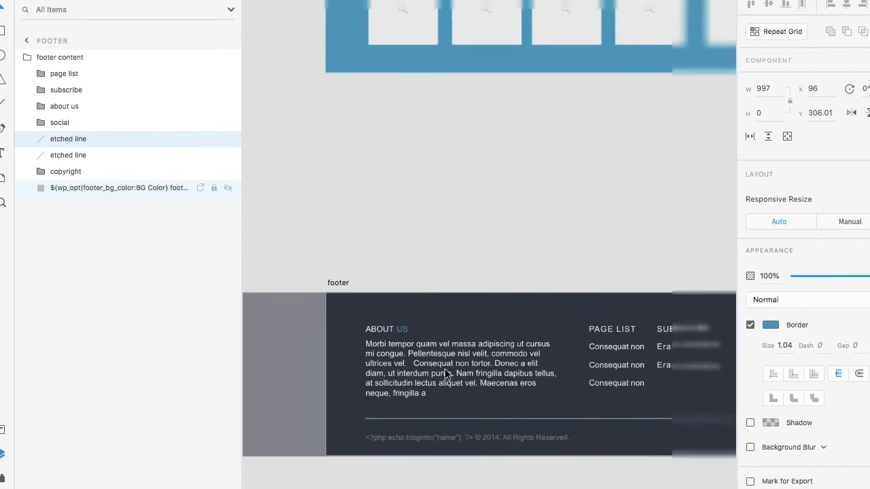
pyautogui.scroll(-4, 446, 372)
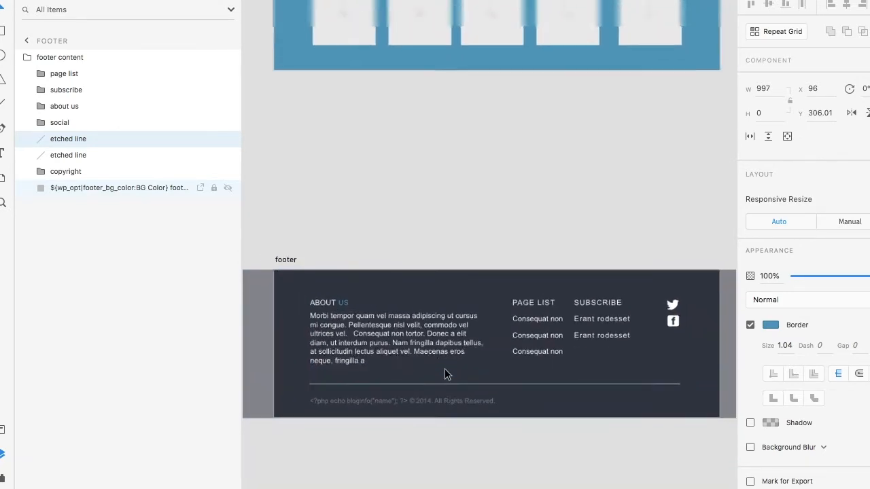
pyautogui.click(129, 187)
pyautogui.doubleClick(275, 323)
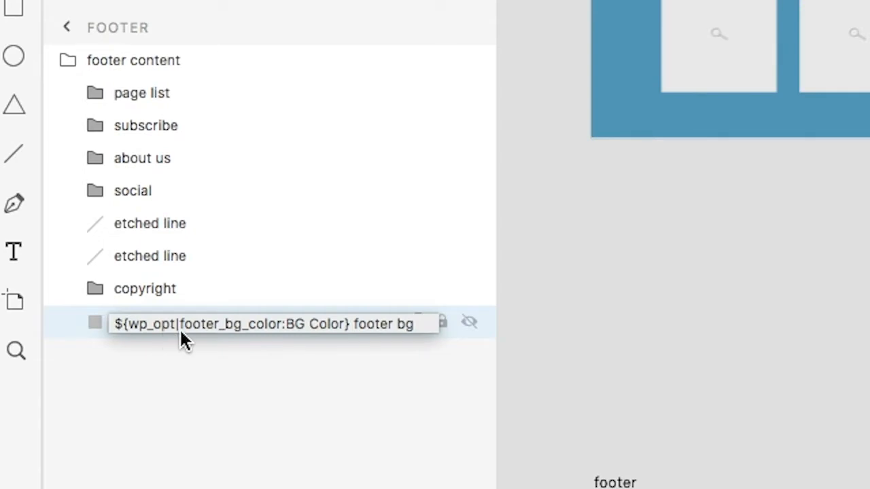
pyautogui.press('Return')
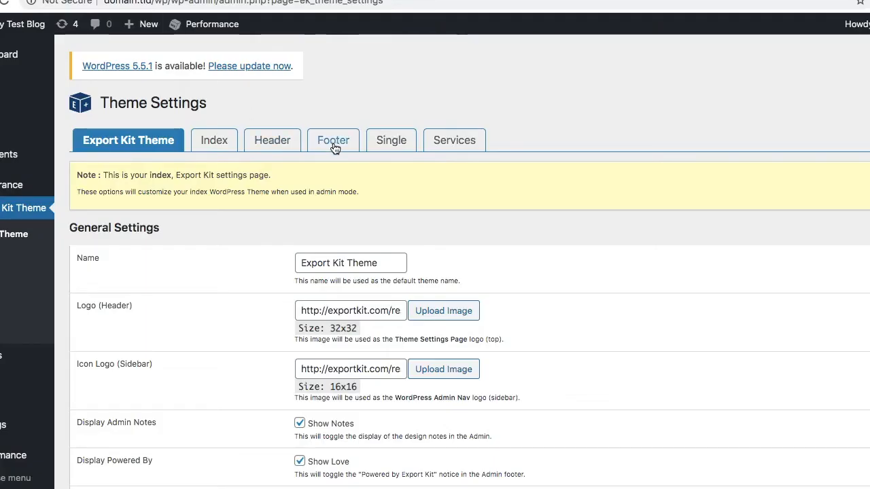
# Step: Switch to the WordPress theme settings in the browser, save the footer's BG Color as #03cc00, and reload the live site to check the footer
pyautogui.click(335, 145)
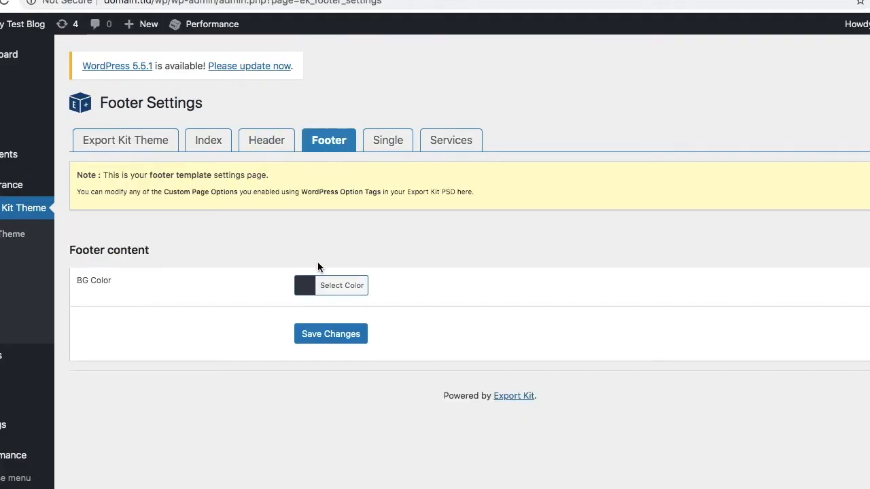
pyautogui.click(334, 286)
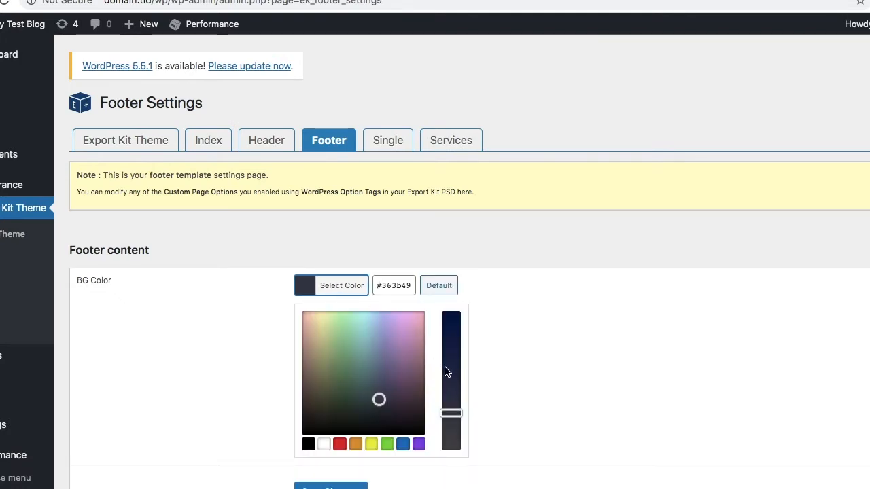
pyautogui.moveTo(446, 372); pyautogui.dragTo(451, 312)
pyautogui.click(343, 337)
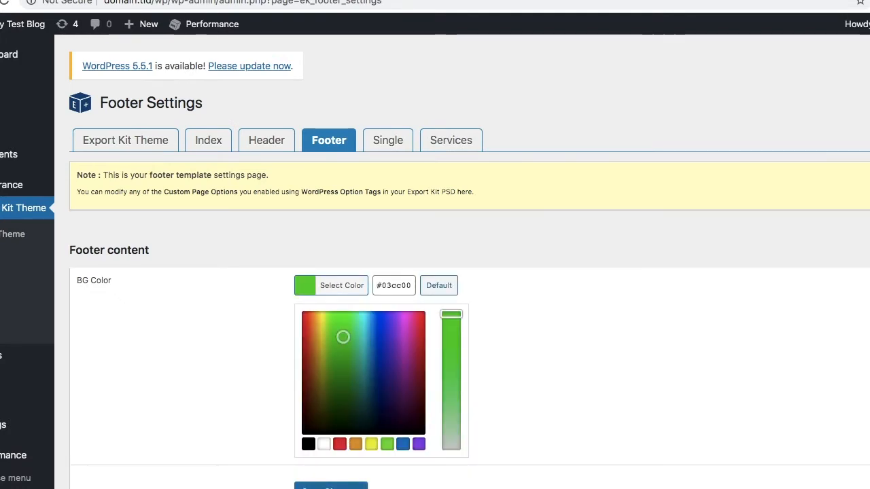
pyautogui.click(331, 486)
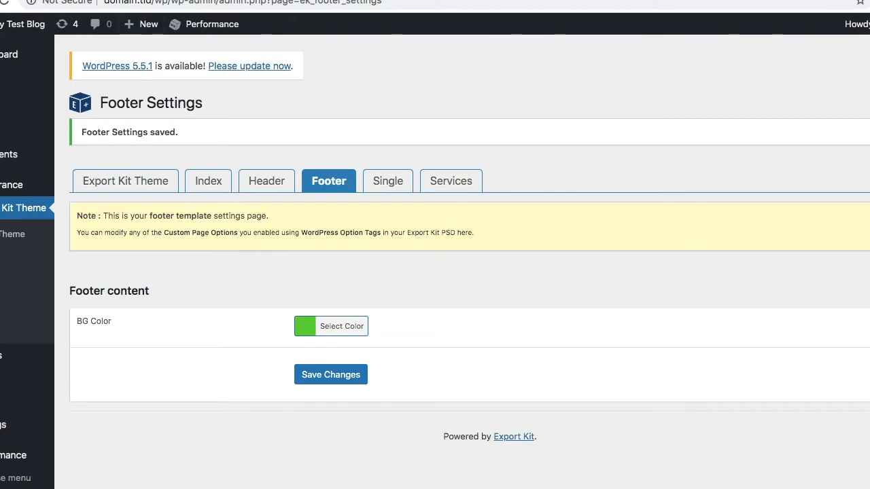
pyautogui.hotkey('ctrl', 'Tab')
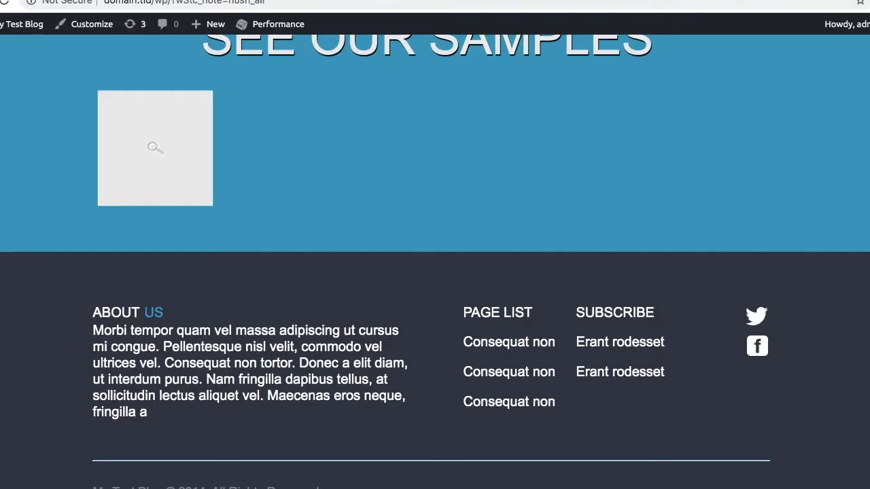
pyautogui.click(10, 3)
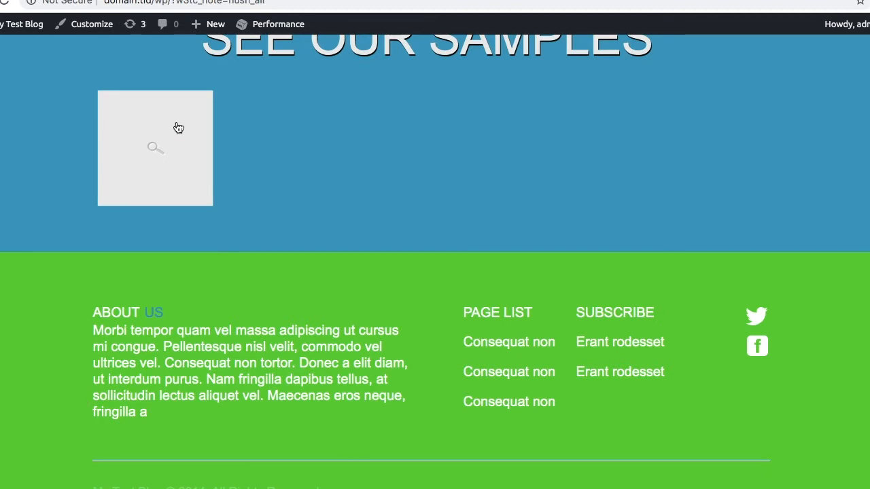
# Step: Return to the WordPress Footer Settings, set the footer's BG Color to #363b49 and save the changes
pyautogui.click(102, 1)
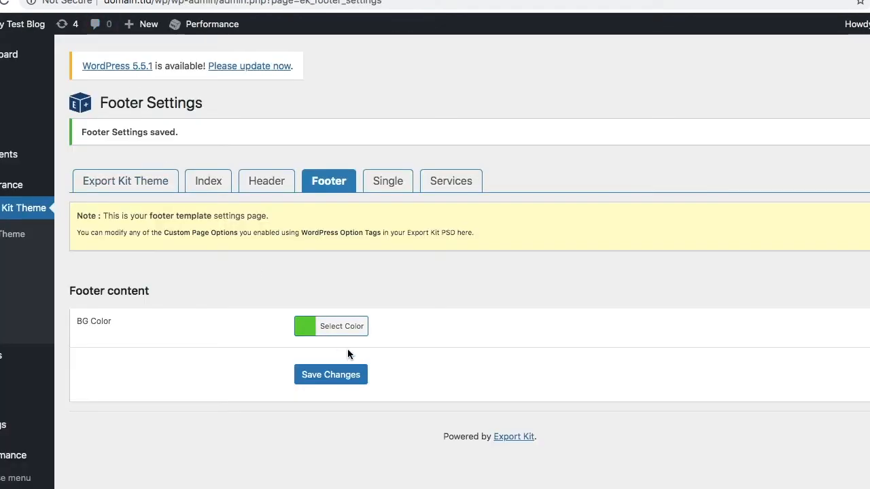
pyautogui.click(339, 328)
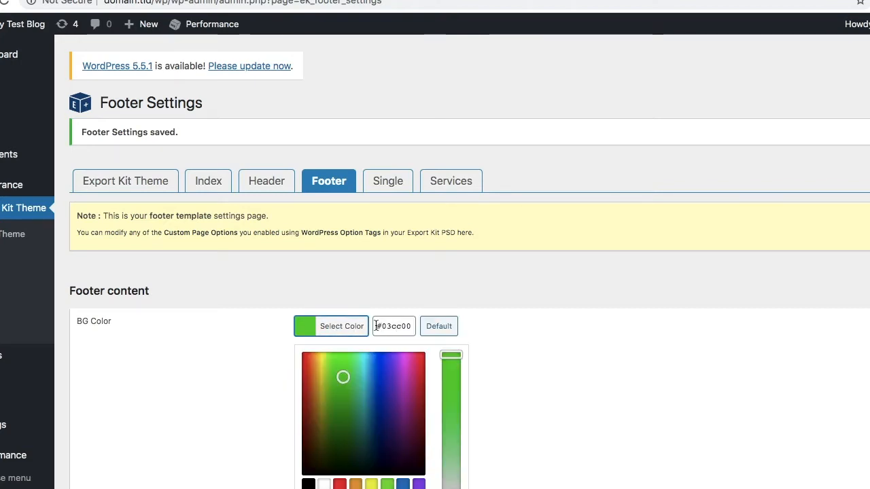
pyautogui.moveTo(377, 327); pyautogui.dragTo(412, 327)
pyautogui.write('#363b49')
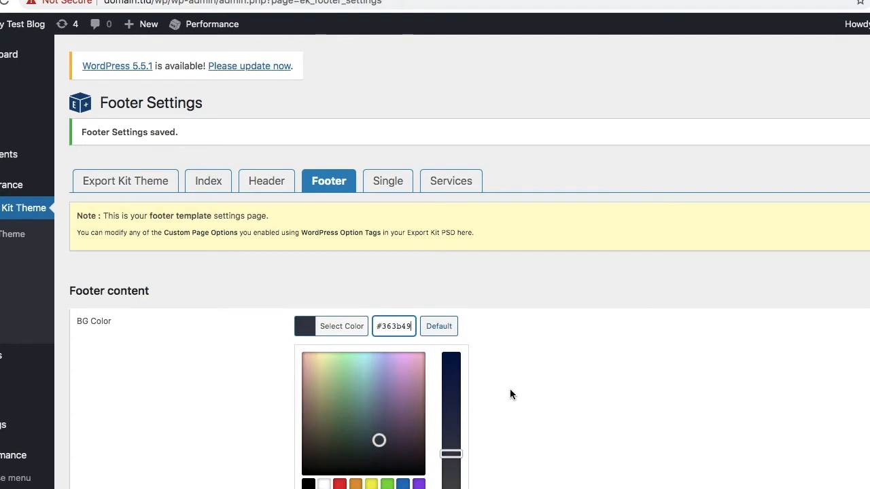
pyautogui.click(536, 349)
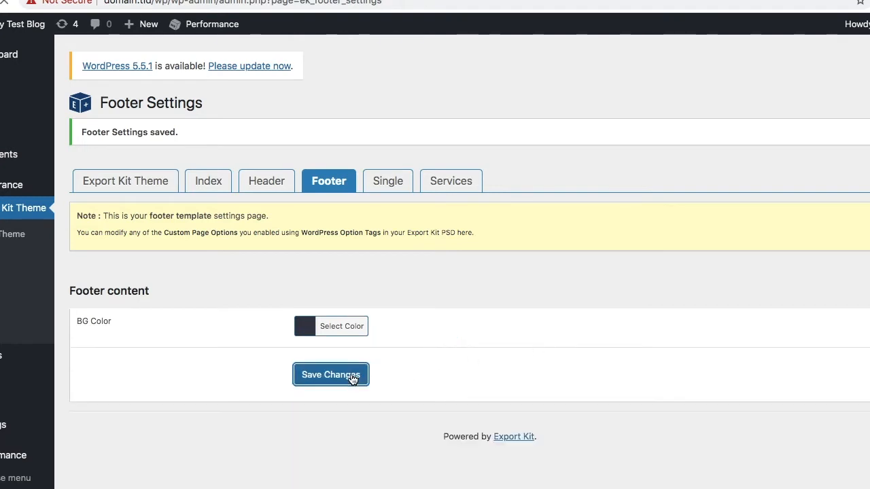
pyautogui.click(352, 376)
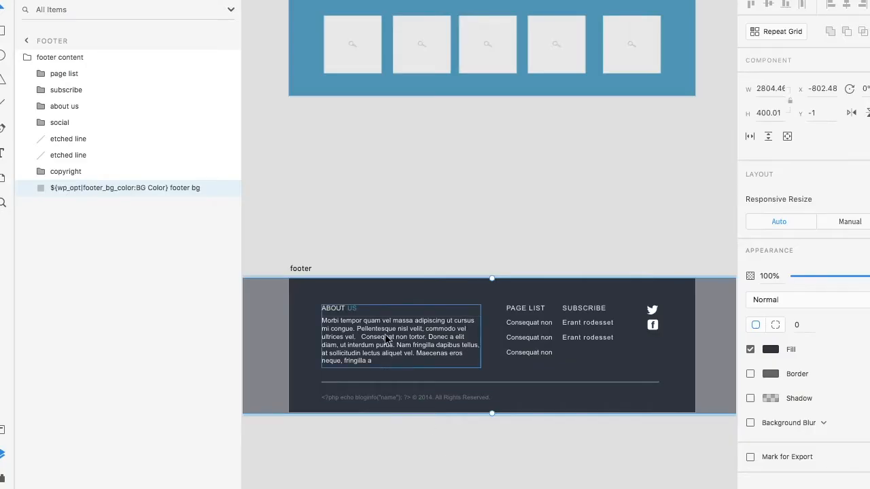
# Step: Switch to Adobe XD and prefix the about us paragraph's layer name with ${wp_opt|footer_about_us:About Us}
pyautogui.click(385, 336)
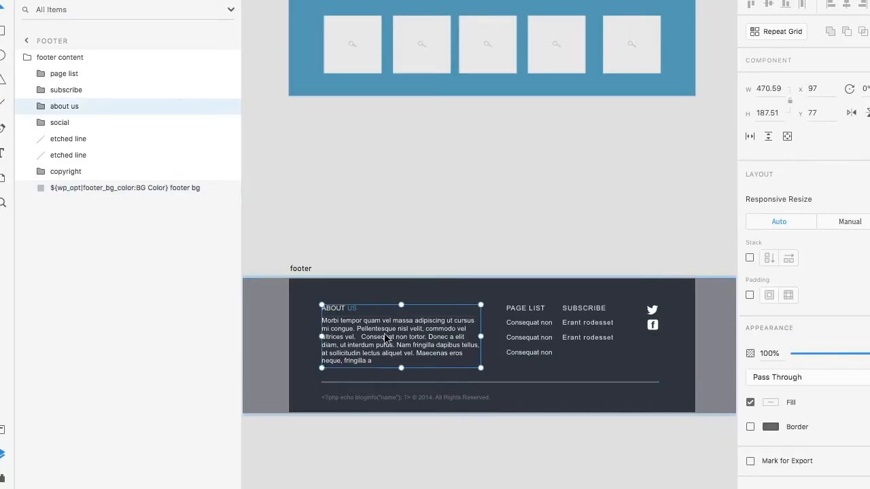
pyautogui.doubleClick(385, 335)
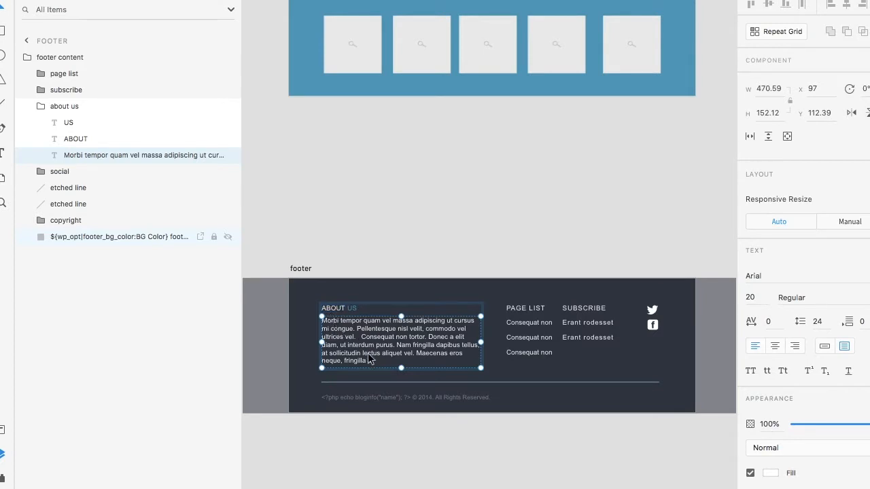
pyautogui.doubleClick(67, 156)
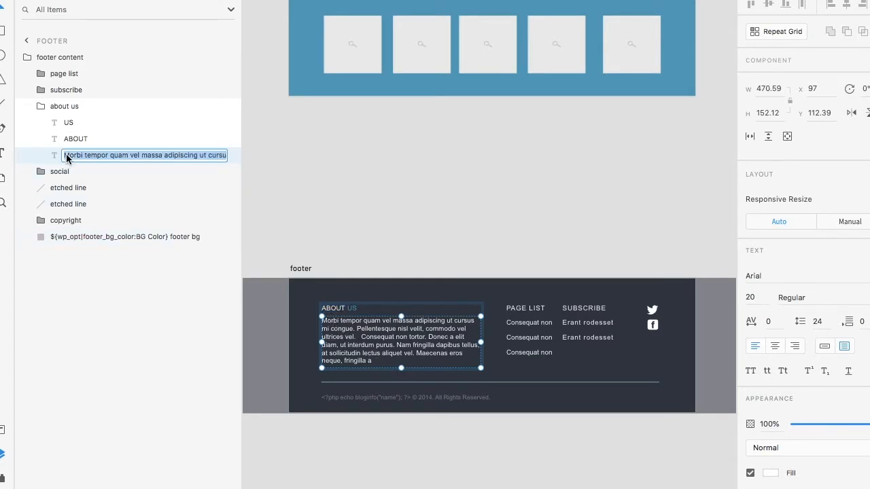
pyautogui.press('Left')
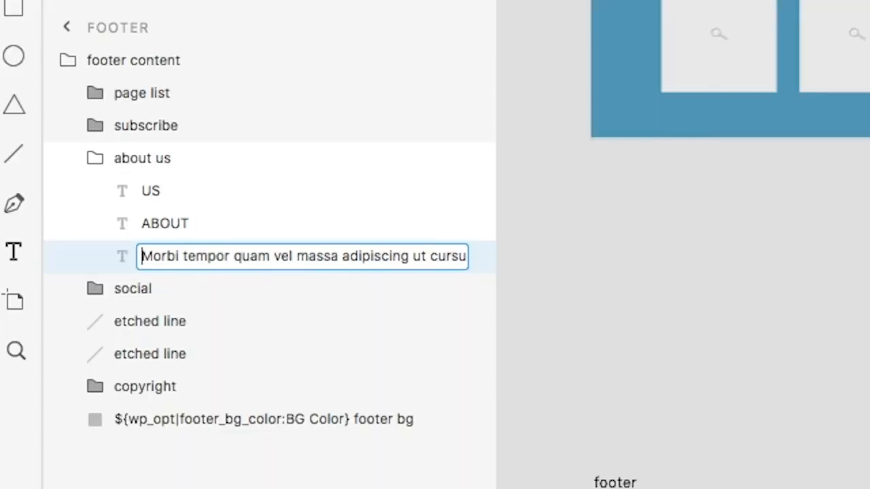
pyautogui.write('${')
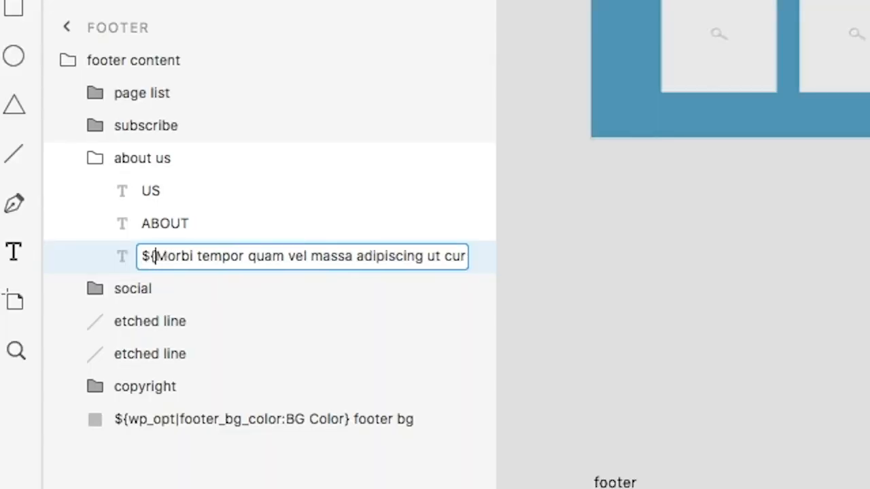
pyautogui.write('wp')
pyautogui.write('_opt|footer_about_us:About Us}')
pyautogui.press('Return')
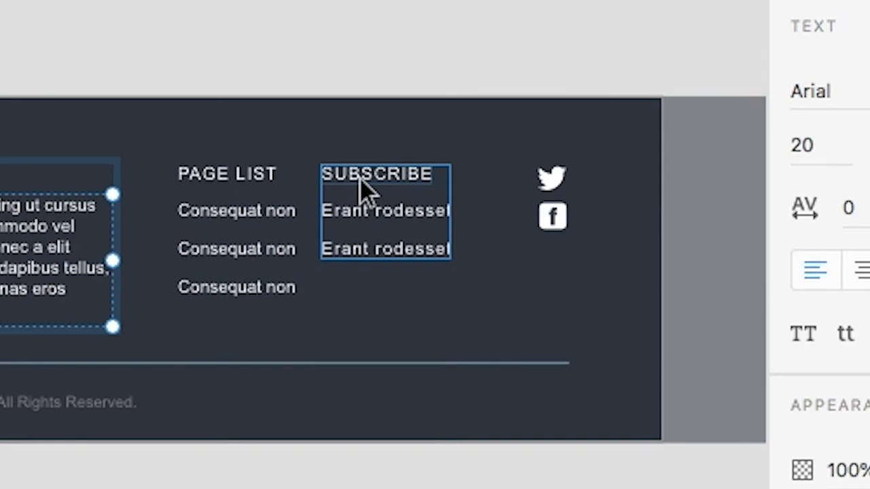
# Step: Prefix the names of the Twitter and Facebook icon groups in the footer's social folder with ${img}
pyautogui.click(560, 184)
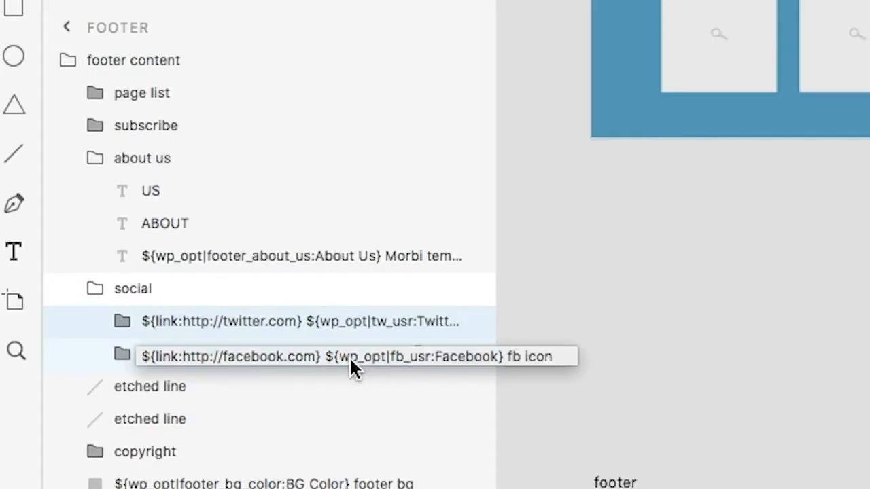
pyautogui.click(349, 360)
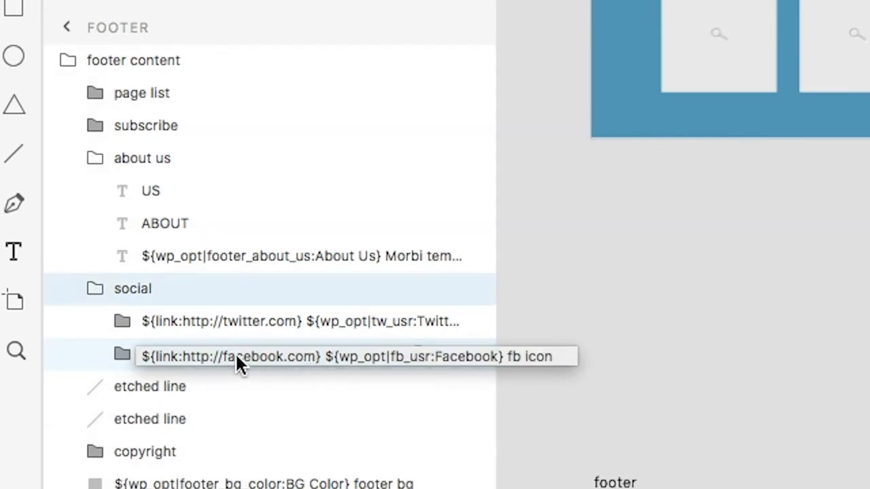
pyautogui.click(163, 324)
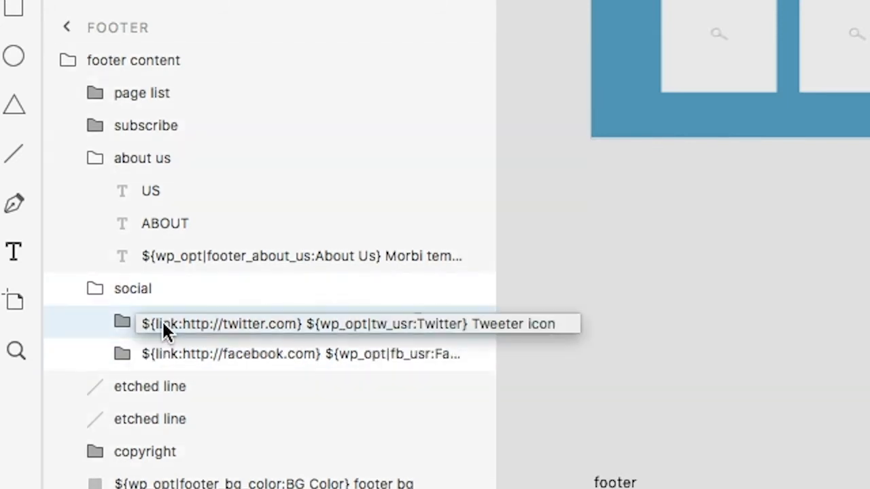
pyautogui.doubleClick(152, 324)
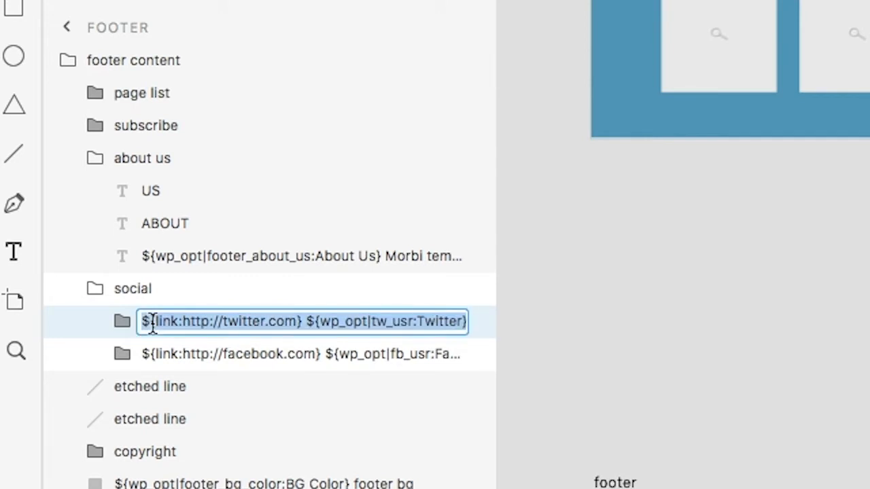
pyautogui.press('Left')
pyautogui.write('${img}')
pyautogui.press('Tab')
pyautogui.press('Left')
pyautogui.write('${img}')
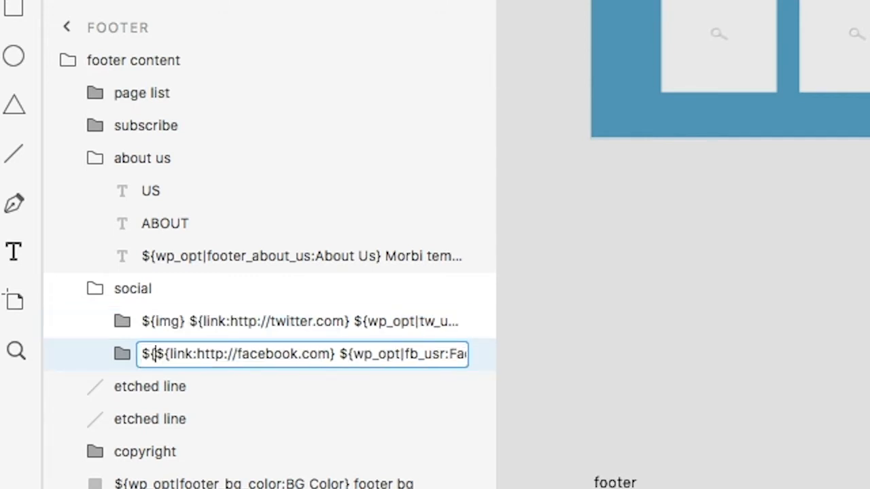
pyautogui.press('Return')
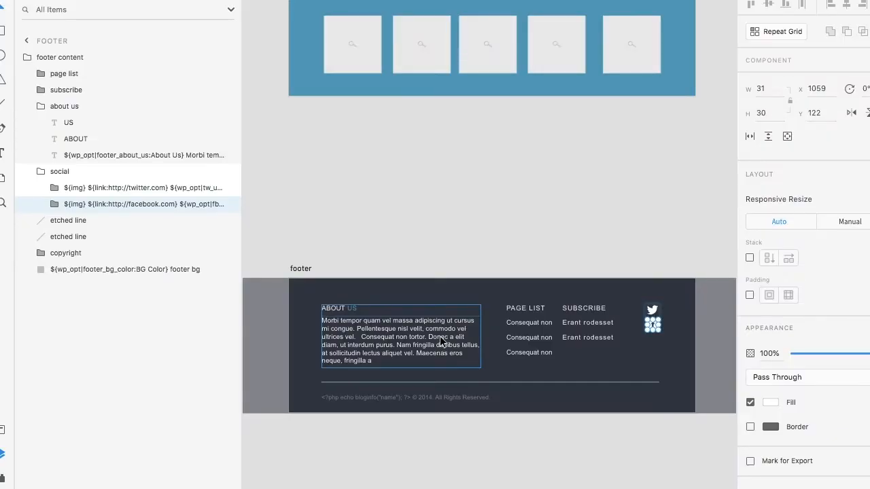
# Step: Export the design as a WordPress theme with the Lightning Storm plugin
pyautogui.click(452, 209)
pyautogui.click(3, 479)
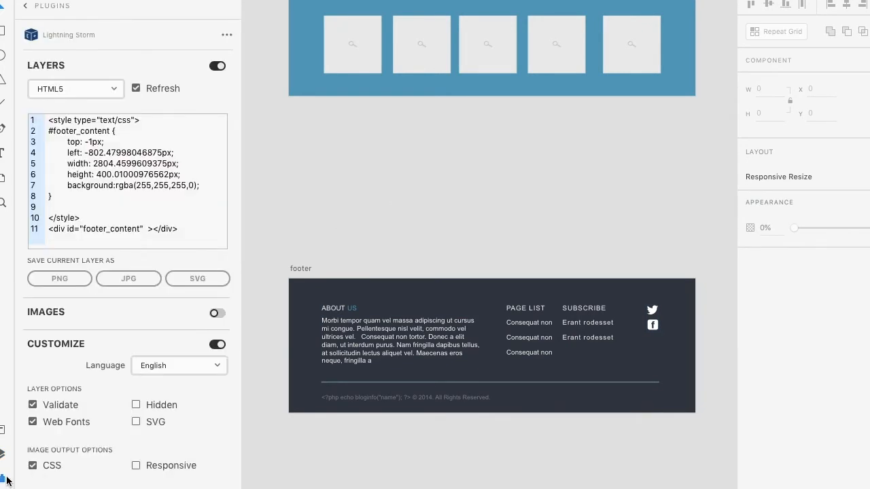
pyautogui.scroll(-10, 112, 432)
pyautogui.click(112, 432)
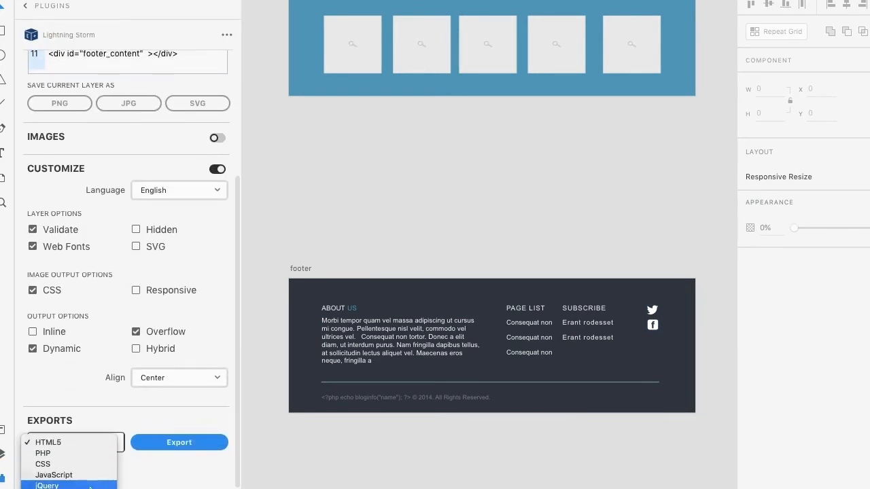
pyautogui.click(87, 449)
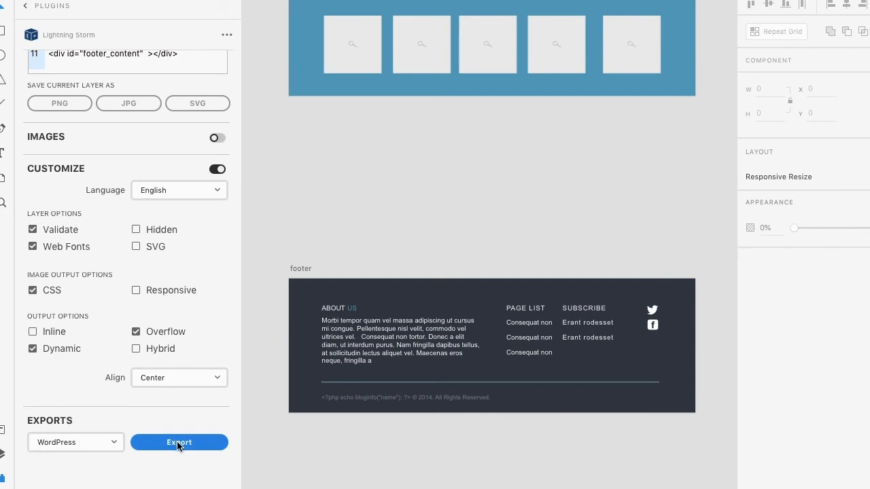
pyautogui.click(175, 443)
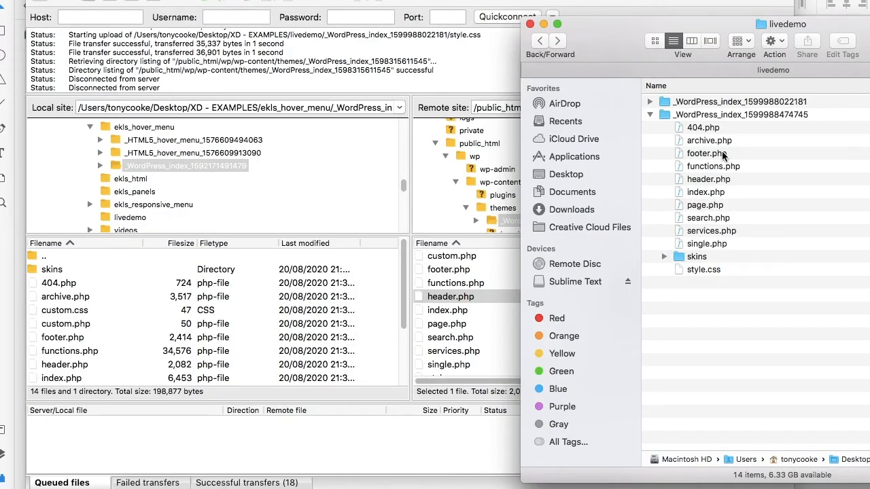
pyautogui.click(722, 156)
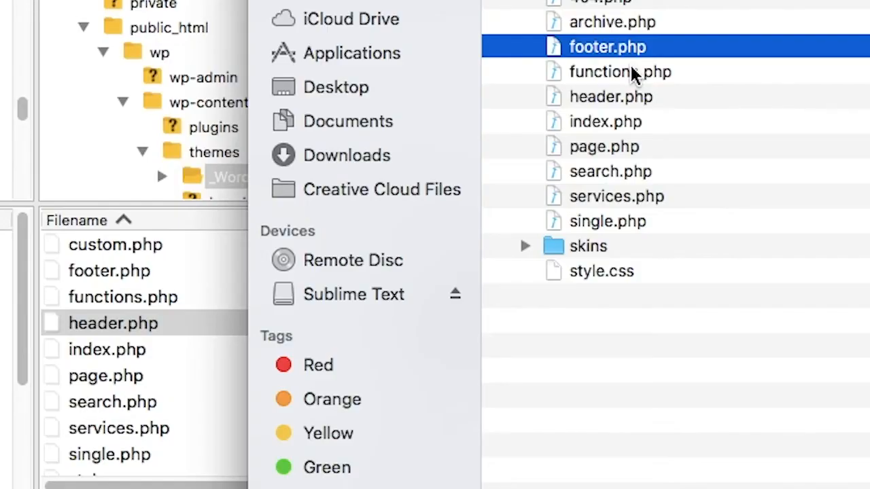
pyautogui.keyDown('super'); pyautogui.click(719, 164); pyautogui.keyUp('super')
pyautogui.keyDown('super'); pyautogui.click(619, 270); pyautogui.keyUp('super')
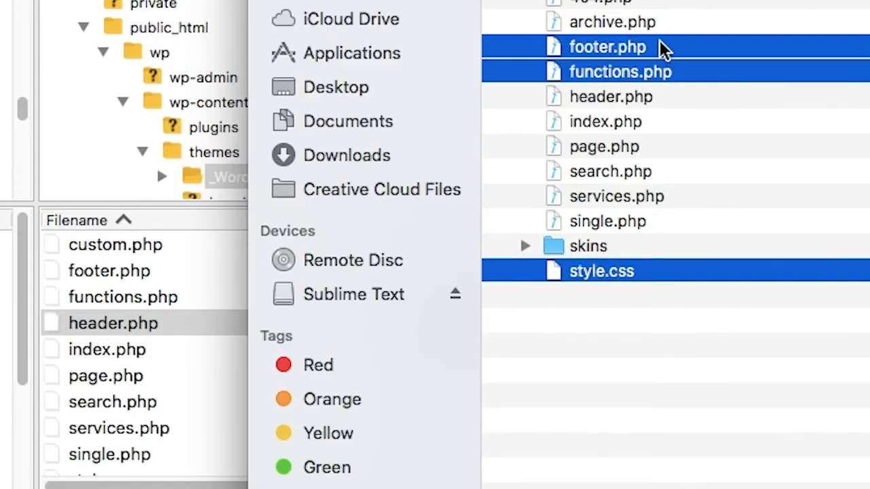
pyautogui.moveTo(628, 54); pyautogui.dragTo(113, 333)
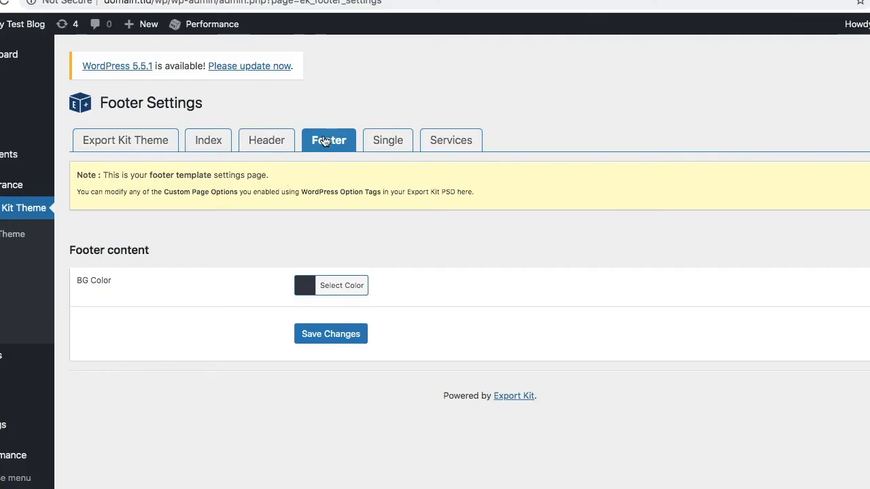
# Step: In the WordPress Footer Settings, replace the About Us text with "hey look how easy this was!" and save the changes
pyautogui.scroll(-4, 187, 343)
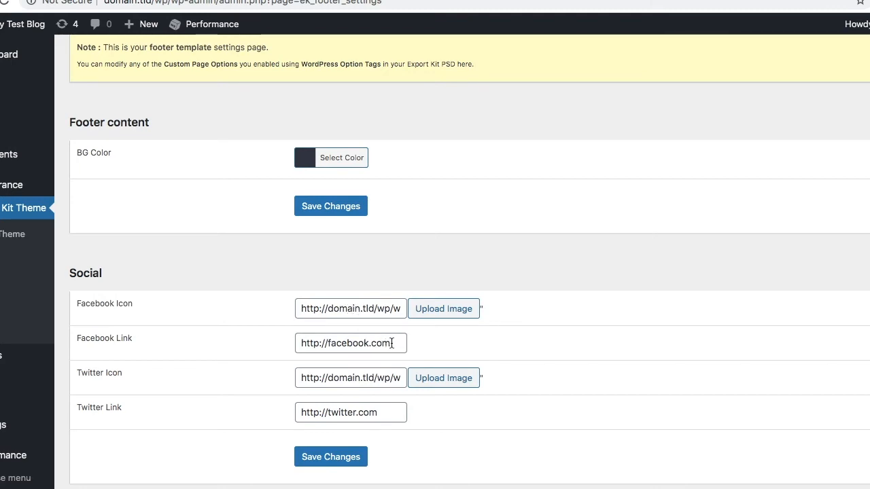
pyautogui.moveTo(398, 343); pyautogui.dragTo(270, 344)
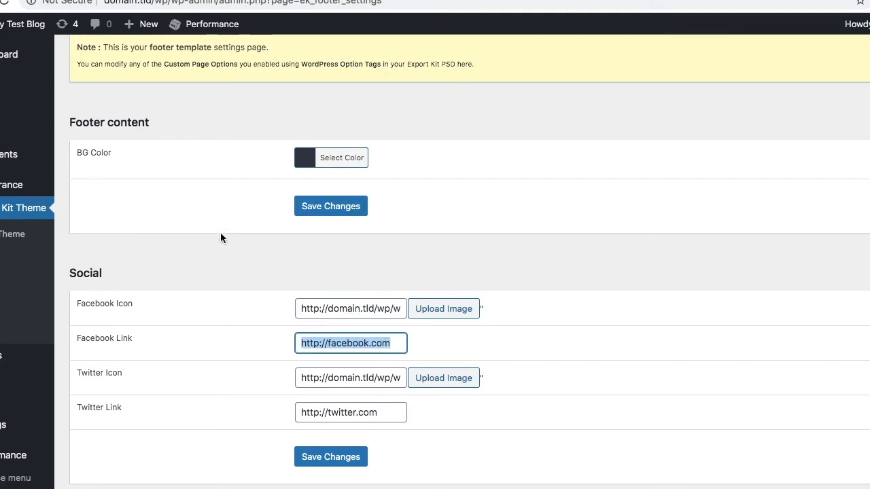
pyautogui.scroll(-1, 216, 238)
pyautogui.scroll(-5, 216, 240)
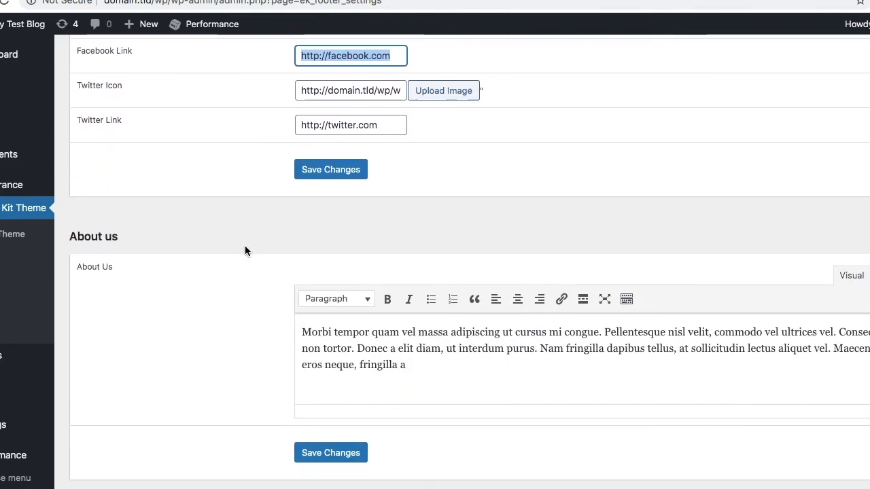
pyautogui.moveTo(427, 361); pyautogui.dragTo(287, 320)
pyautogui.write('hey look how easy t')
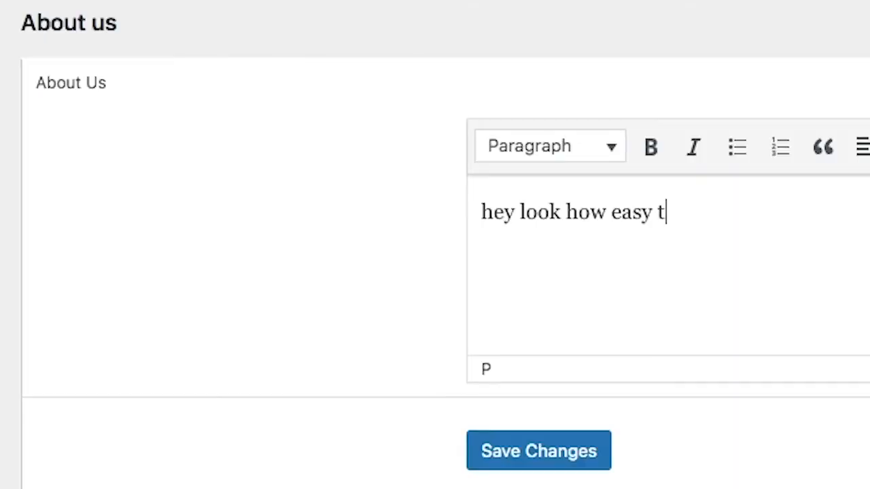
pyautogui.write('his was!')
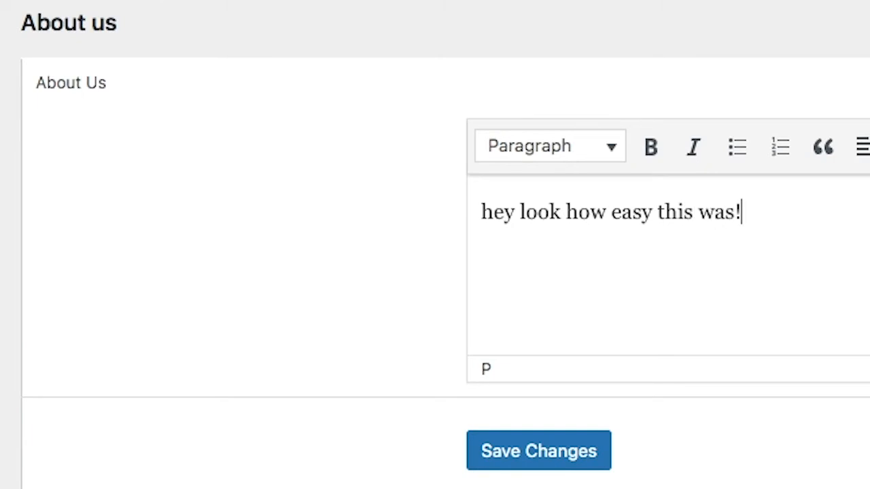
pyautogui.click(554, 453)
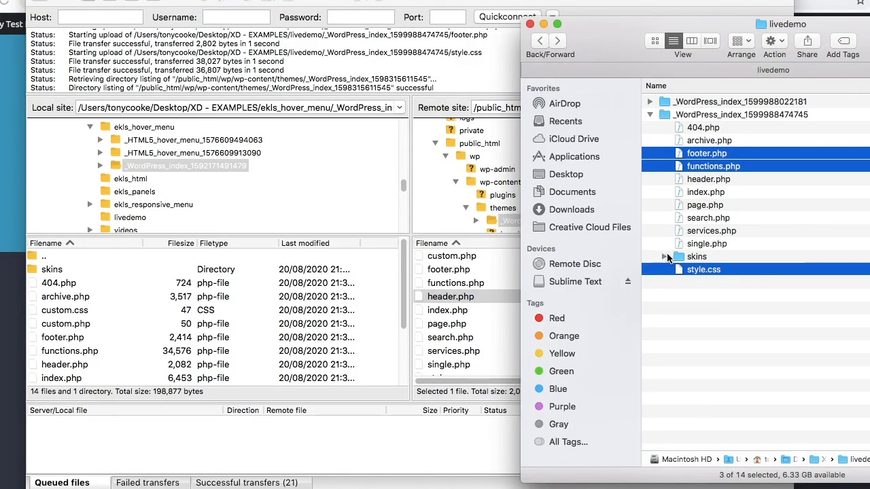
# Step: Switch to Finder and upload the newest export's skins folder to the theme folder on the FTP server
pyautogui.moveTo(671, 257); pyautogui.dragTo(481, 326)
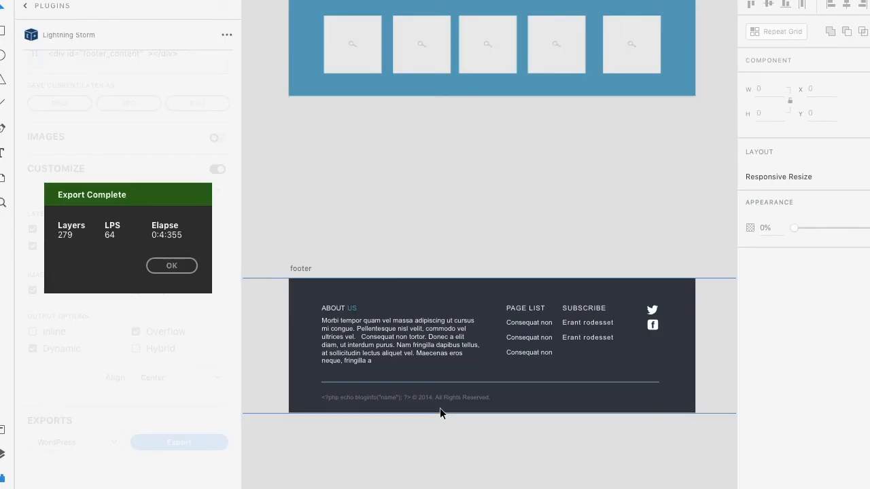
# Step: Switch to Adobe XD, show the footer's layers and select the copyright text inside the copyright group
pyautogui.scroll(3, 347, 401)
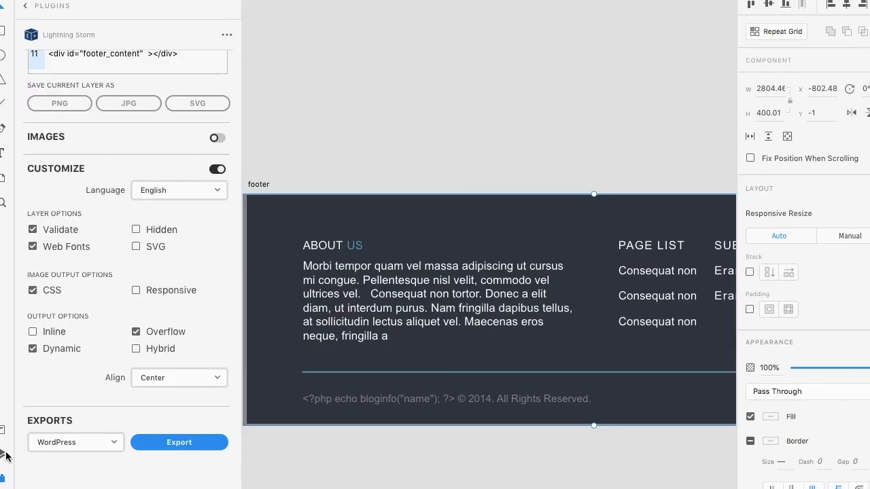
pyautogui.click(4, 455)
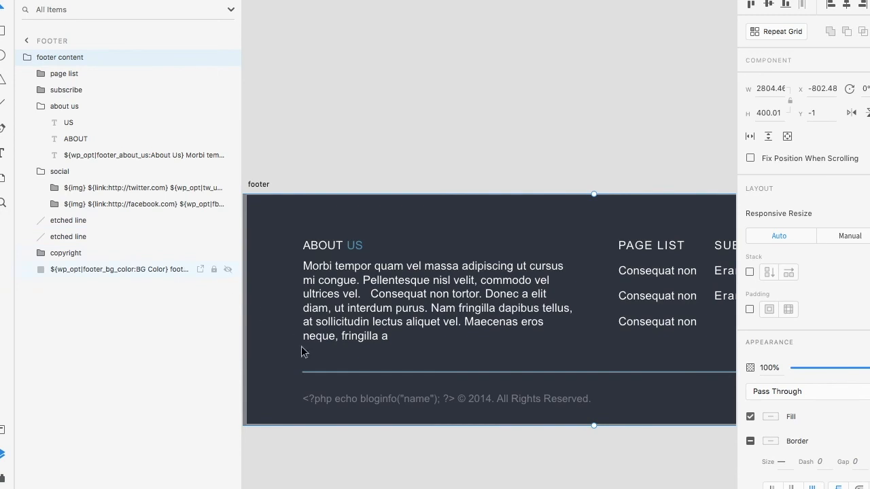
pyautogui.click(369, 403)
pyautogui.doubleClick(369, 403)
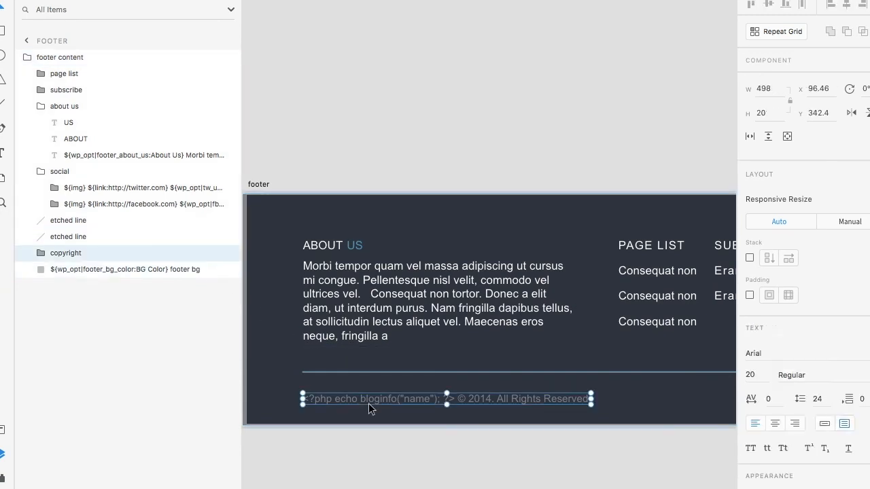